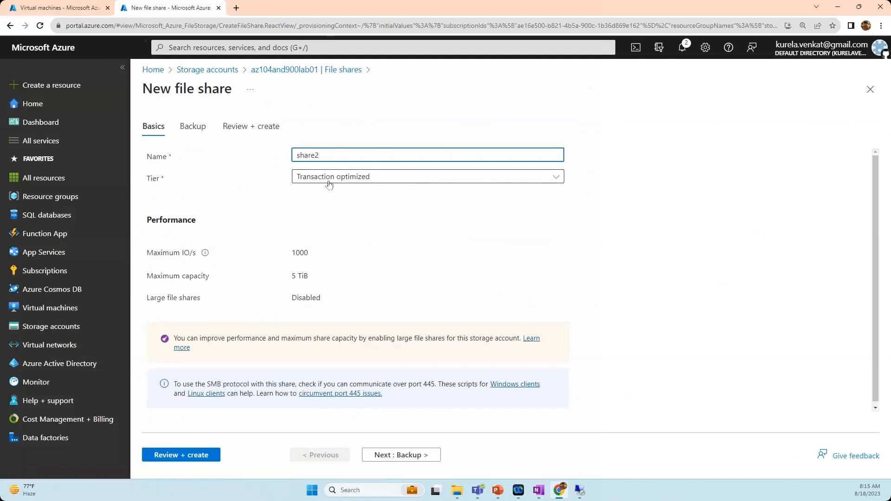
Choose the Transaction optimized tier for the share2 file share and proceed to its backup settings.
left_click(338, 183)
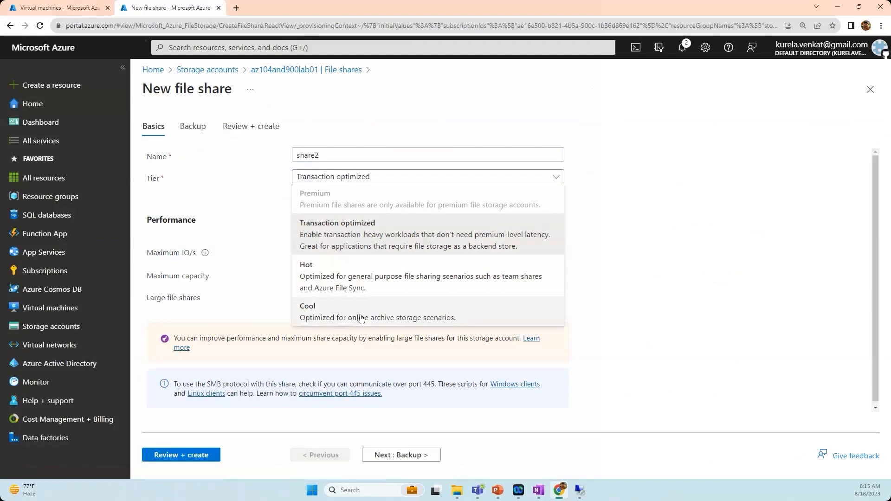
left_click(381, 236)
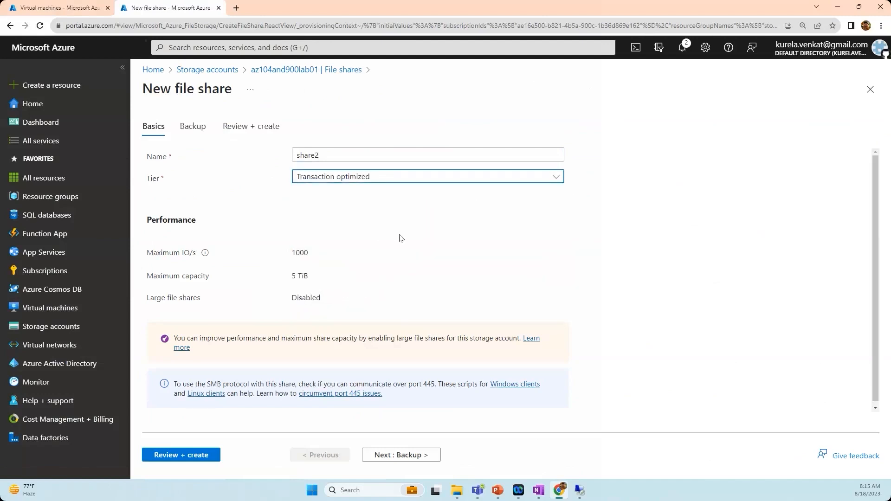
scroll(308, 244, "down", 1)
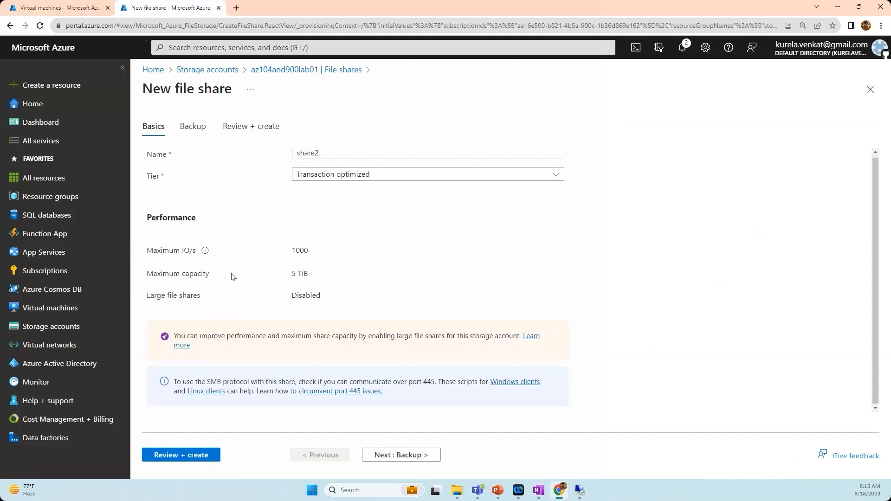
scroll(239, 243, "up", 1)
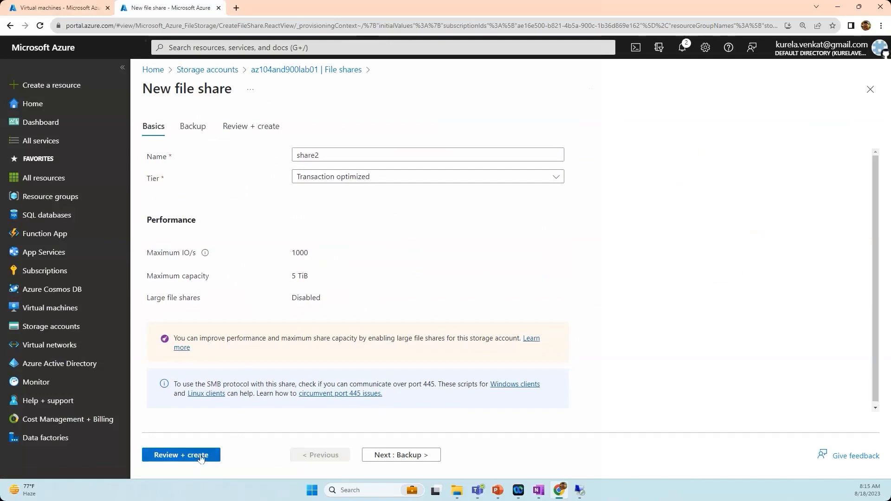
left_click(401, 455)
Examine the backup frequency and the daily backup retention of the selected backup policy for share2.
left_click(390, 238)
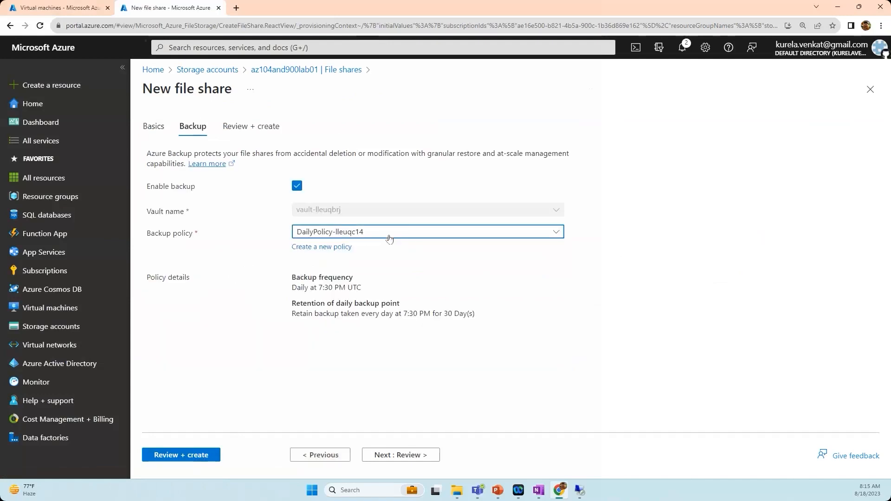
left_click(483, 274)
left_click_drag(318, 287, 341, 288)
left_click(399, 289)
left_click_drag(310, 287, 359, 288)
left_click(395, 285)
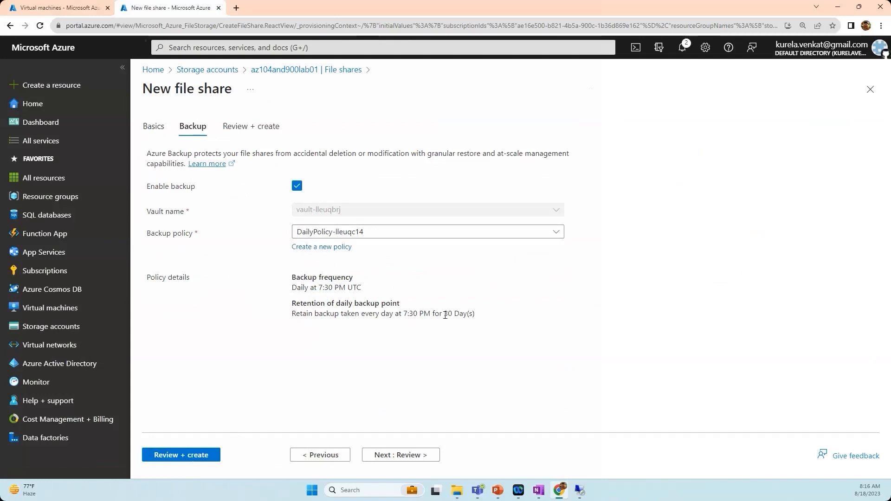
left_click_drag(478, 318, 444, 314)
left_click(451, 316)
left_click_drag(442, 315, 521, 320)
left_click(552, 344)
Create the share2 file share with backup enabled and open its file browser from the storage account's share list.
left_click(211, 455)
left_click(201, 458)
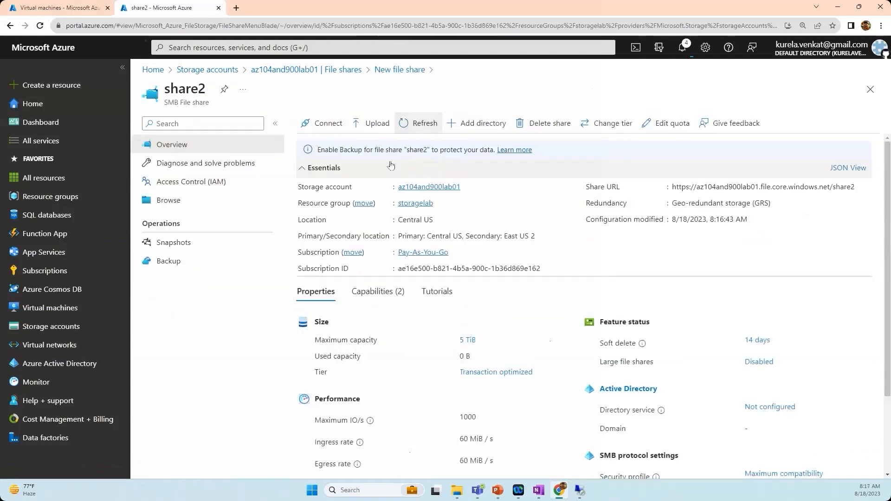
left_click(297, 70)
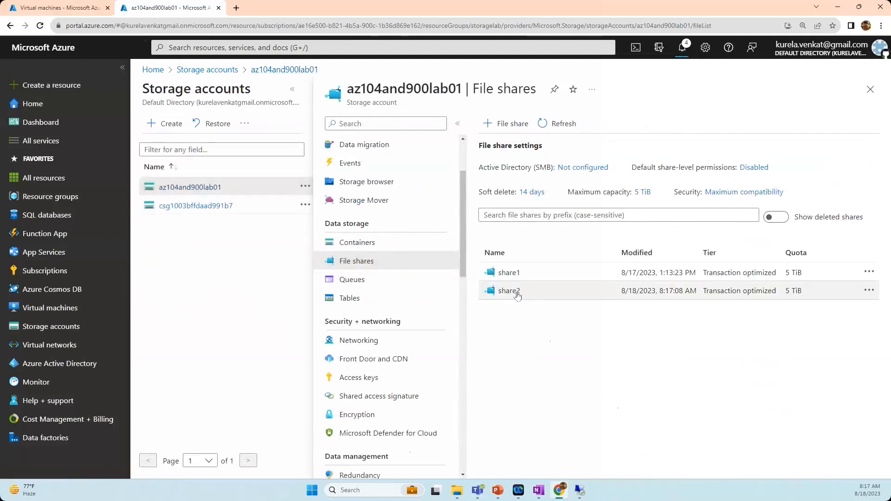
left_click(509, 290)
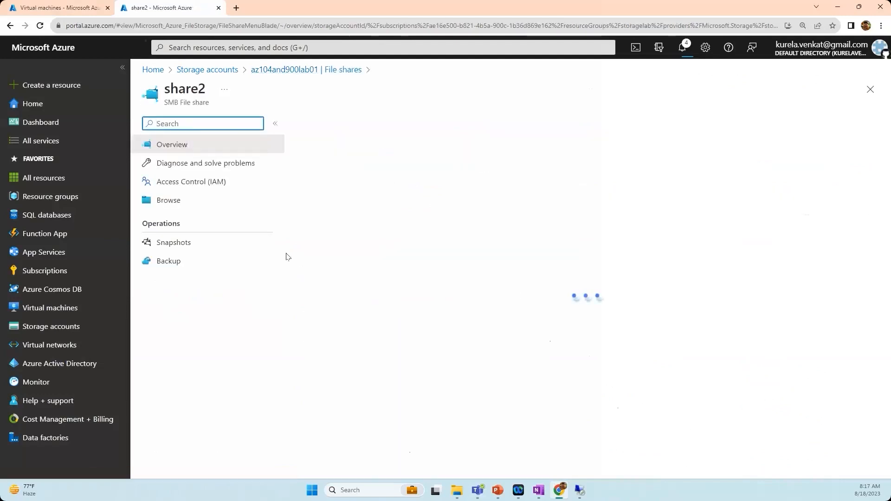
left_click(168, 204)
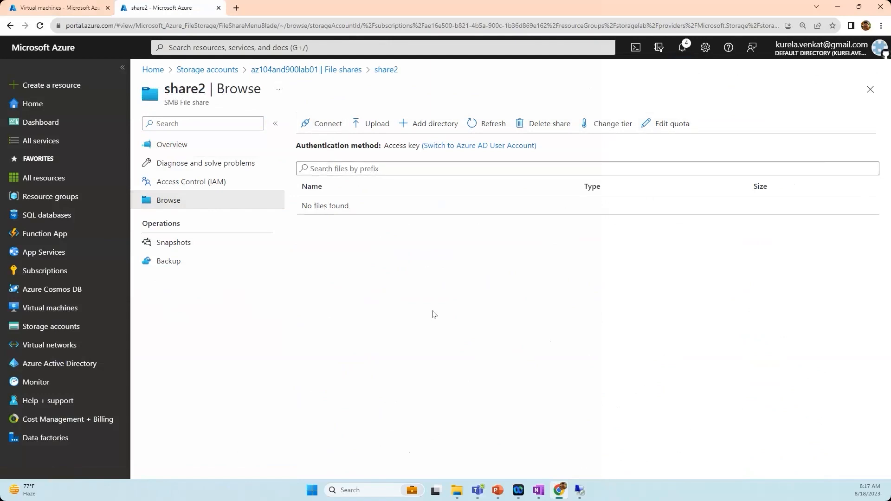
Generate and copy the Windows connection script for share2 with drive letter Z and storage account key authentication.
left_click(320, 126)
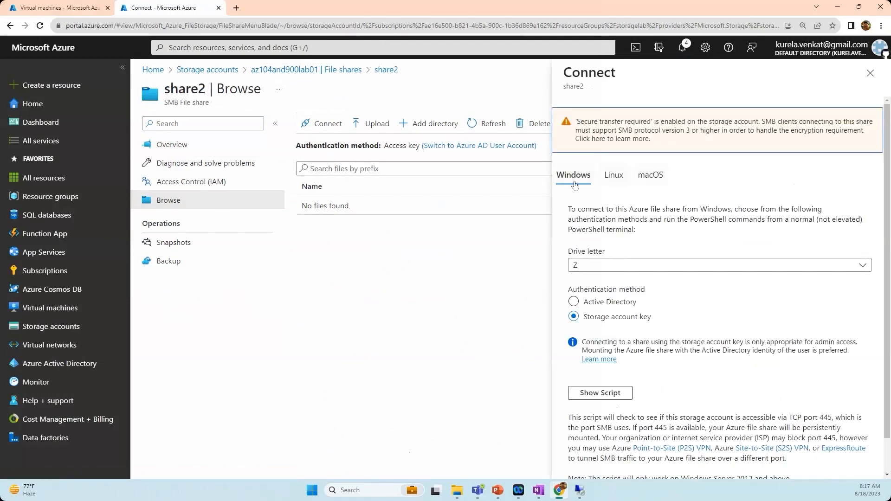
left_click(613, 265)
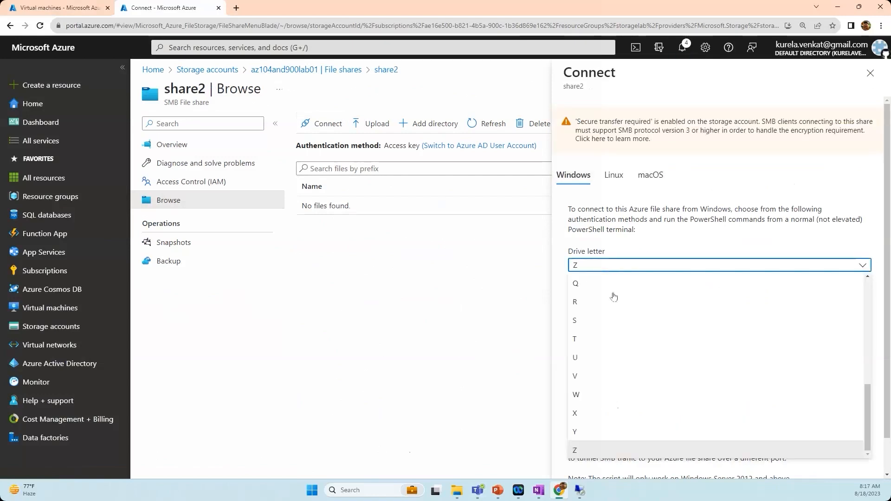
left_click(606, 450)
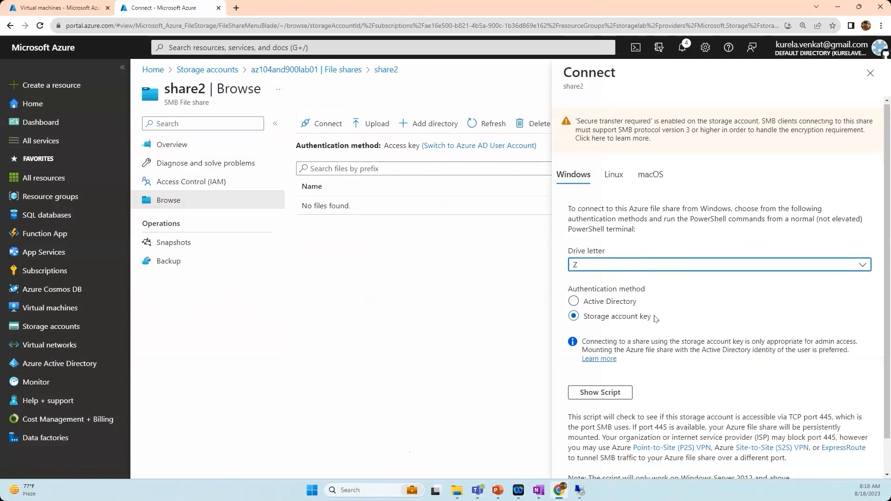
scroll(609, 320, "down", 1)
left_click(590, 357)
scroll(719, 302, "down", 5)
left_click(863, 356)
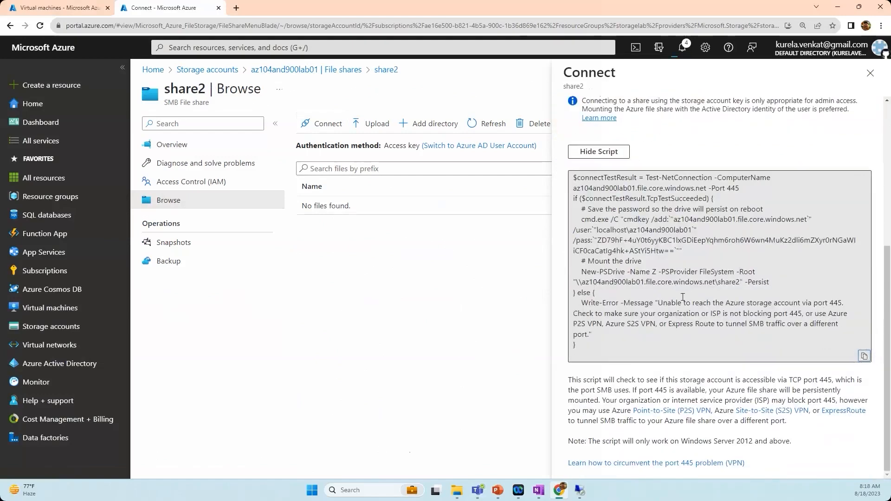
Switch to PowerShell on the virtual machine and run the copied script containing the storage account key to mount share2 as drive Z.
scroll(682, 297, "up", 3)
scroll(683, 297, "down", 2)
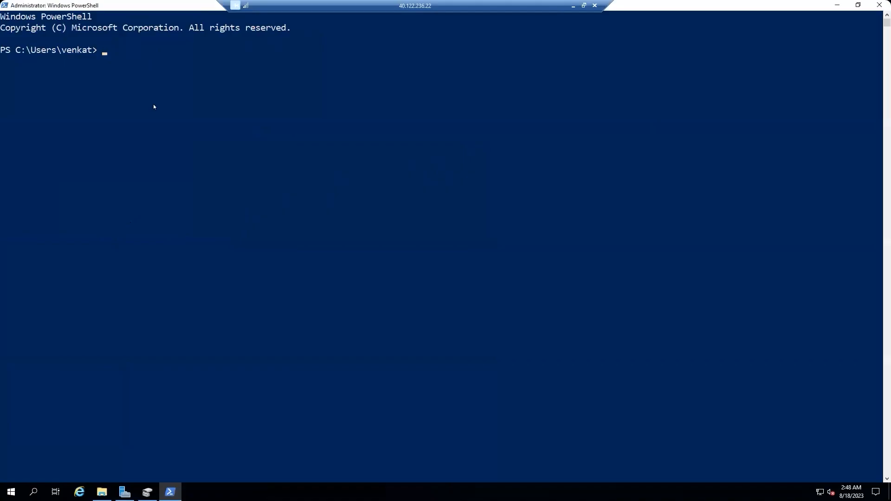
right_click(153, 104)
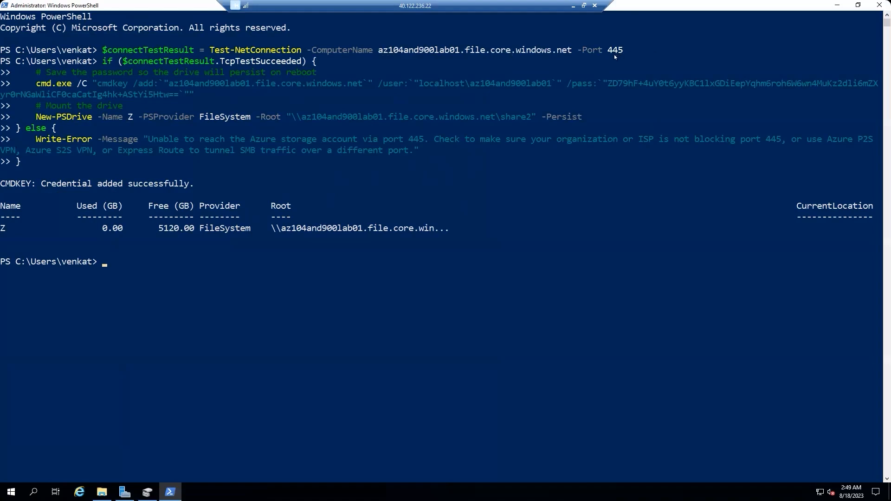
Return to the Azure portal and examine the inbound and outbound port rules in vm01's networking settings.
left_click(572, 5)
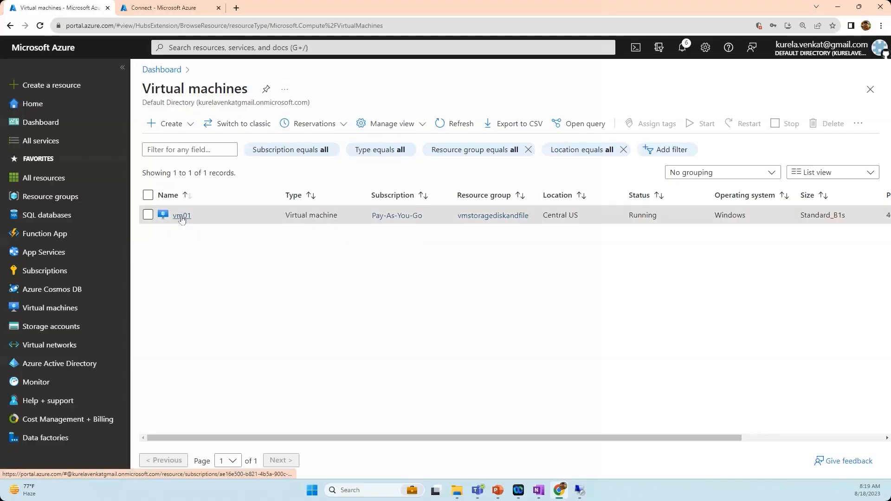
left_click(180, 271)
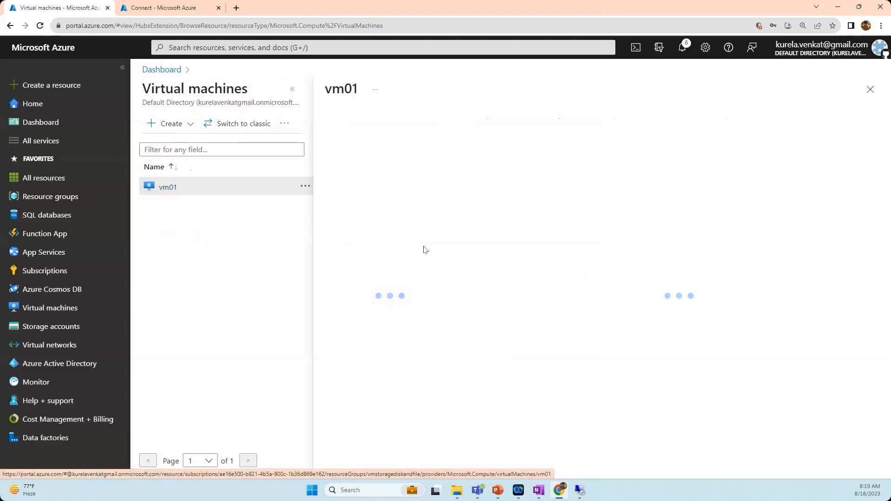
left_click(392, 265)
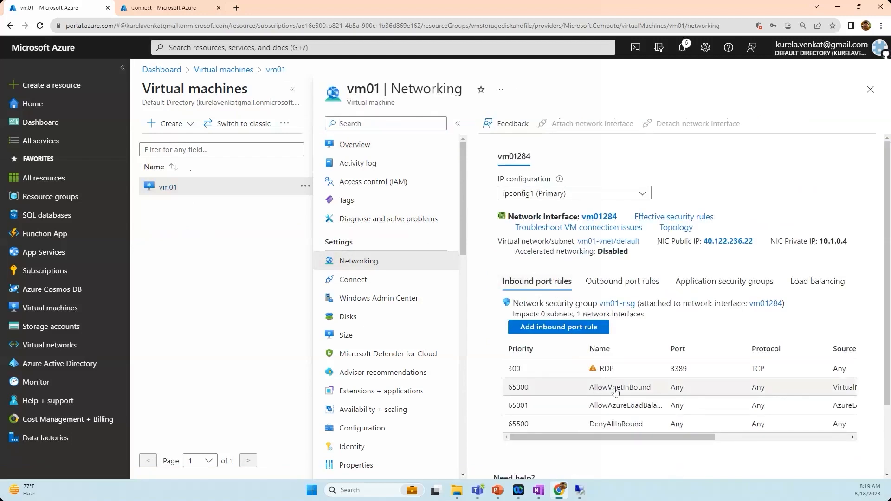
scroll(660, 441, "right", 3)
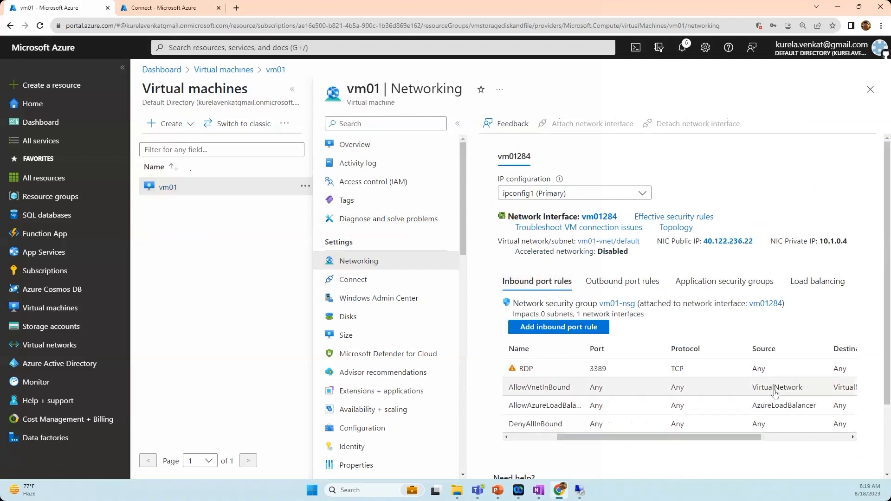
scroll(747, 395, "right", 3)
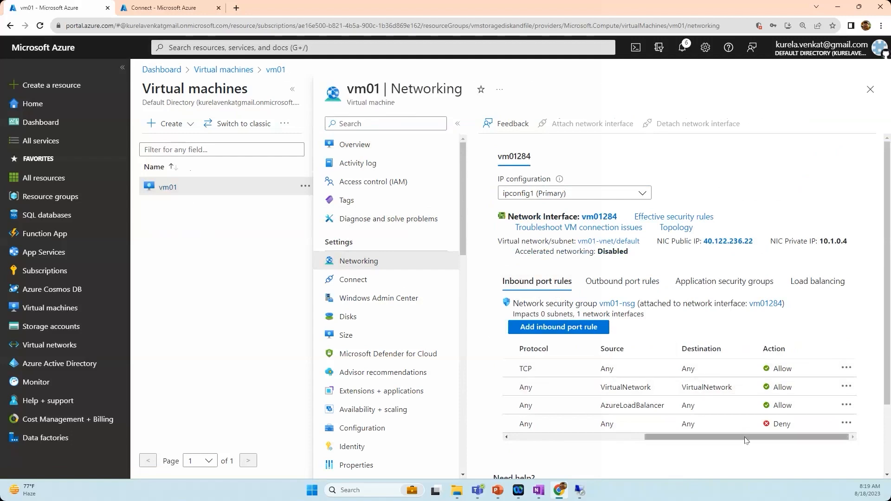
scroll(723, 441, "left", 3)
scroll(554, 453, "left", 2)
left_click(608, 281)
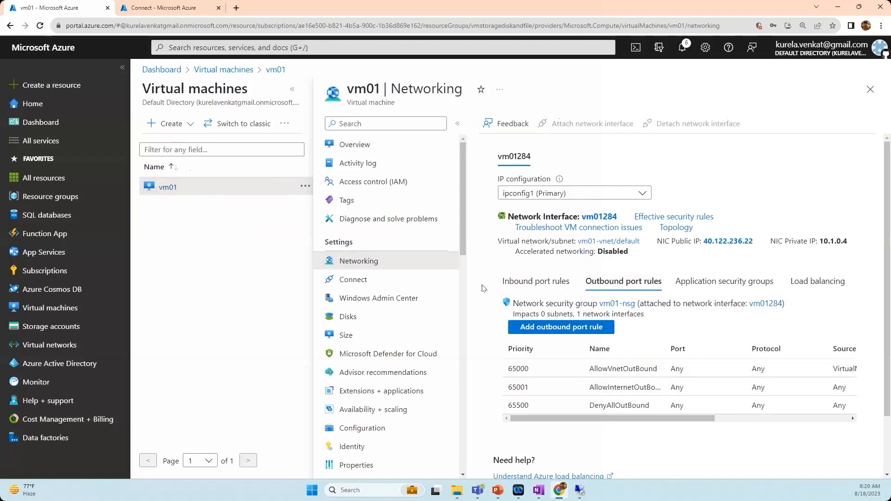
Switch back to the virtual machine, open the mounted share2 drive and write "hi there this is version" in a sample text file.
left_click(580, 491)
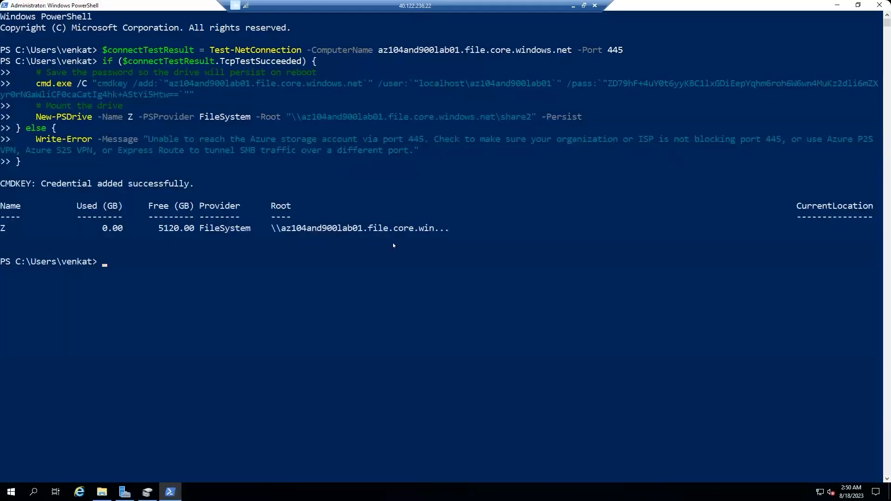
left_click(101, 492)
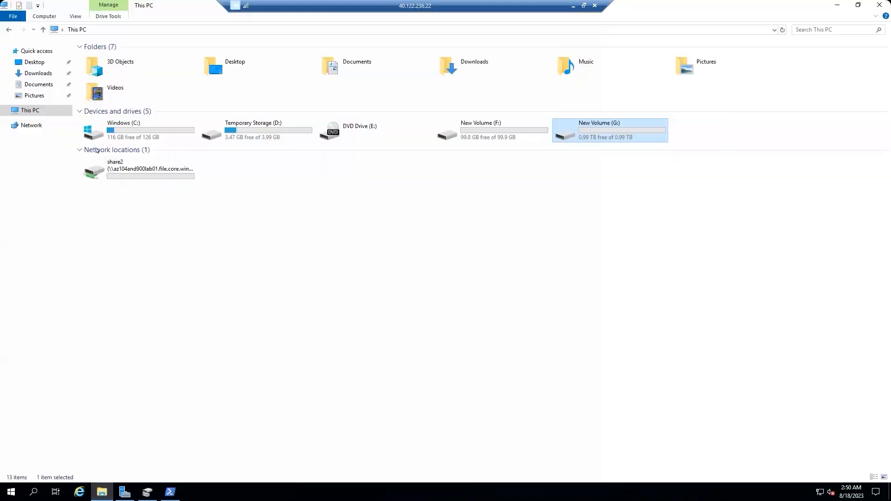
left_click(138, 176)
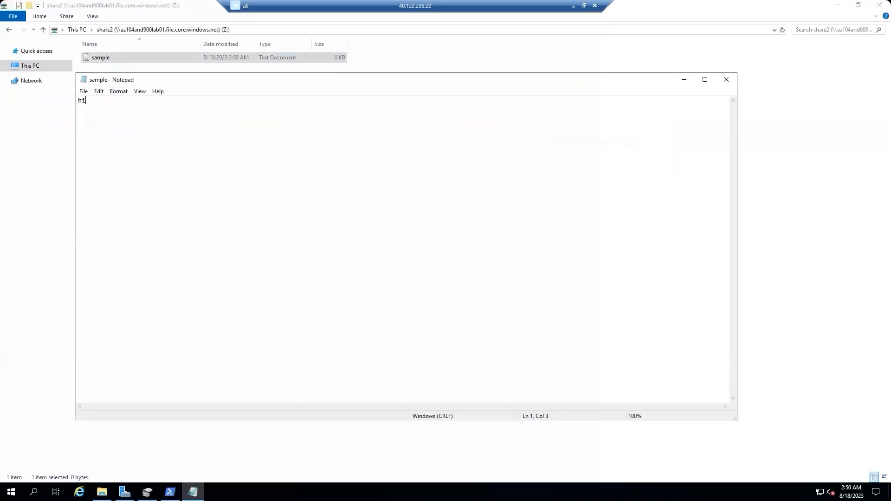
type("there")
type(" this is version")
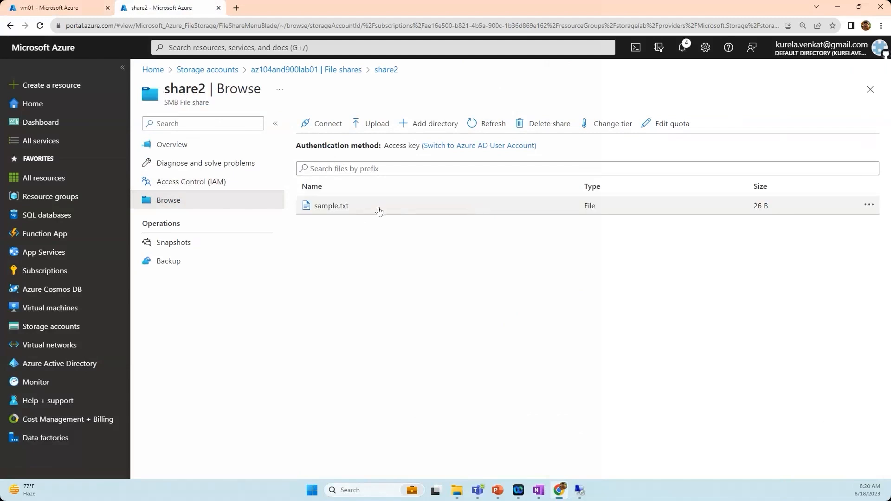
In the Azure portal, view the file properties of sample.txt and the backup status of share2.
left_click(378, 209)
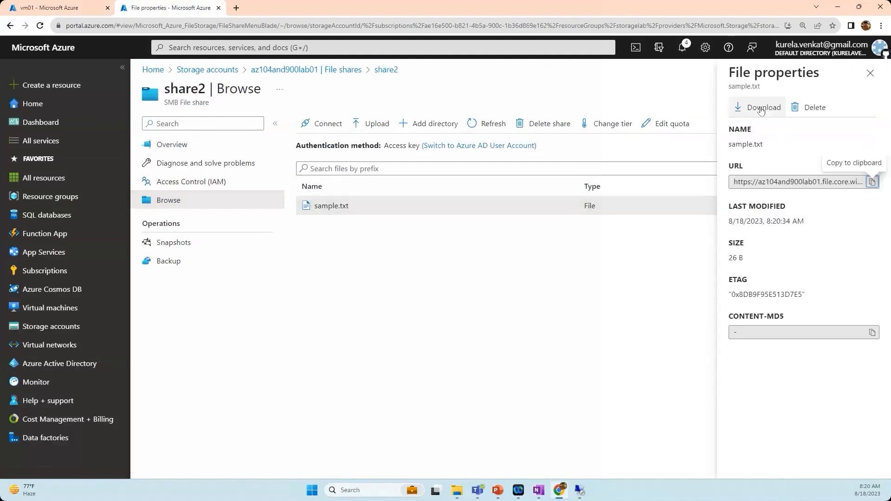
left_click(869, 81)
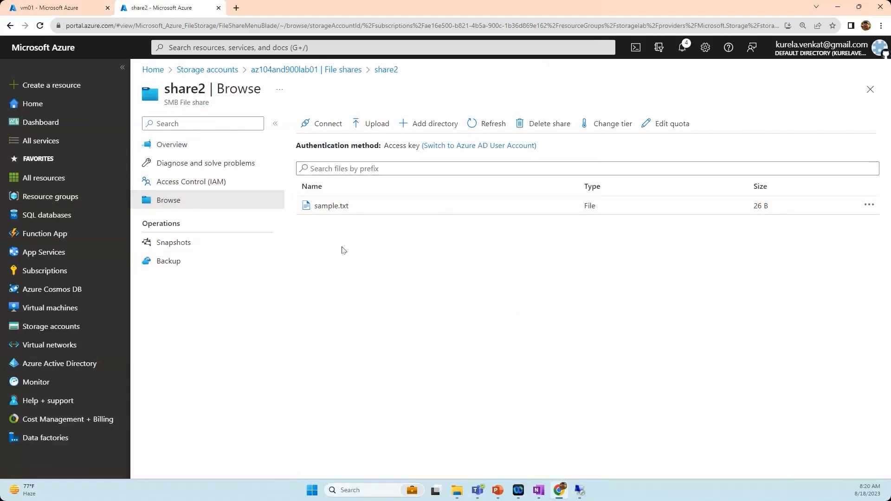
left_click(199, 264)
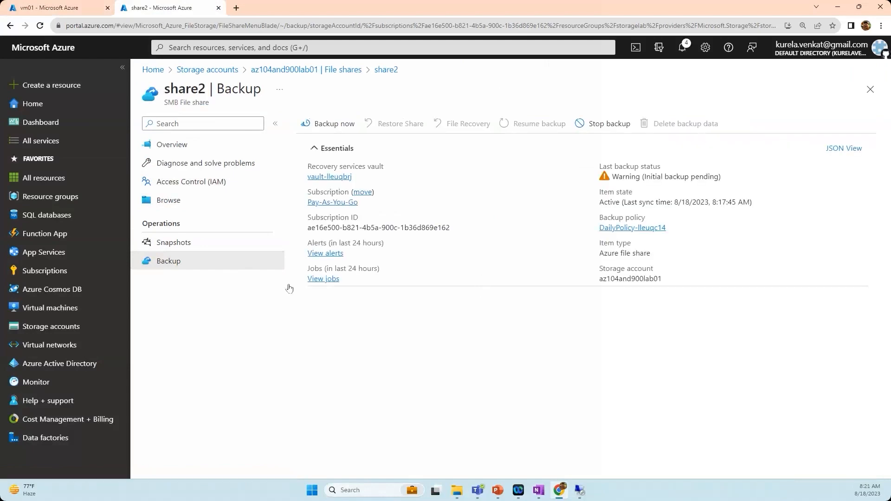
Add a snapshot of share2 with the comment "after v1".
left_click(211, 245)
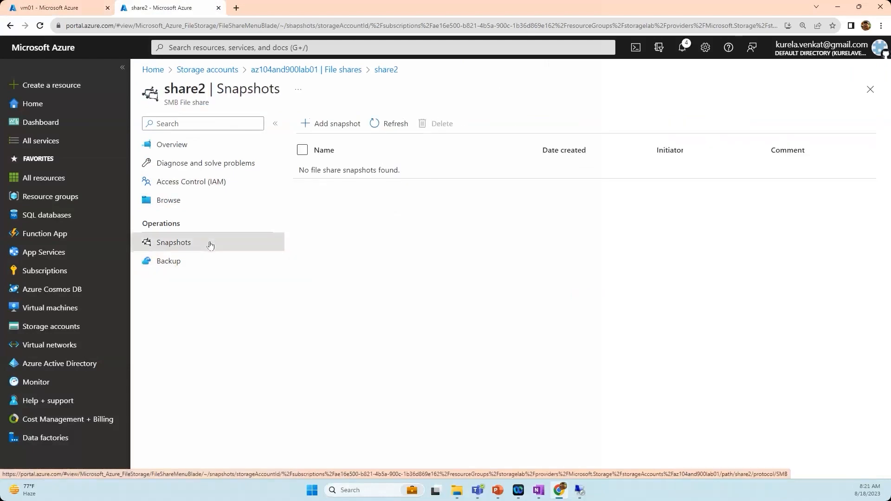
left_click(342, 131)
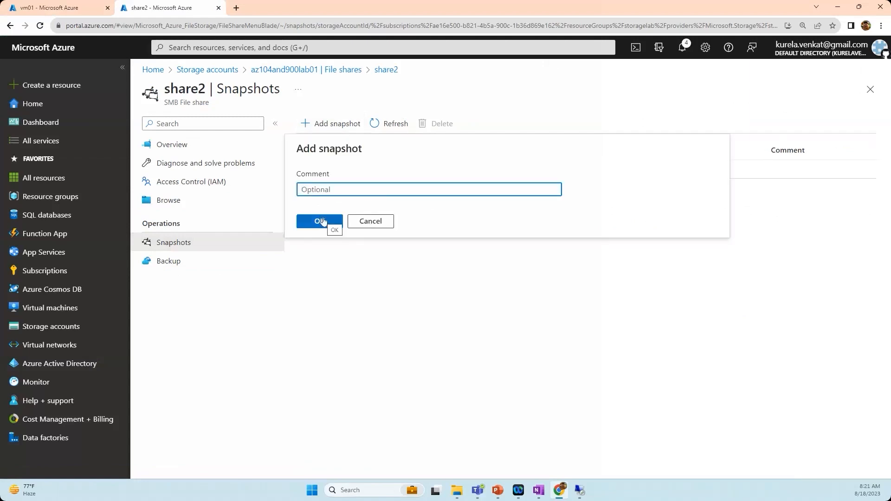
left_click(324, 222)
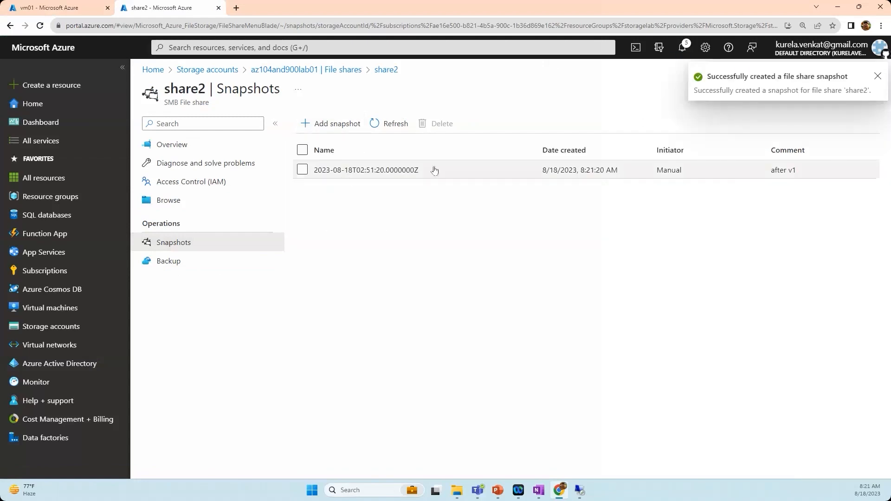
Switch to the virtual machine and create a folder named New folder in the share2 drive.
left_click(580, 490)
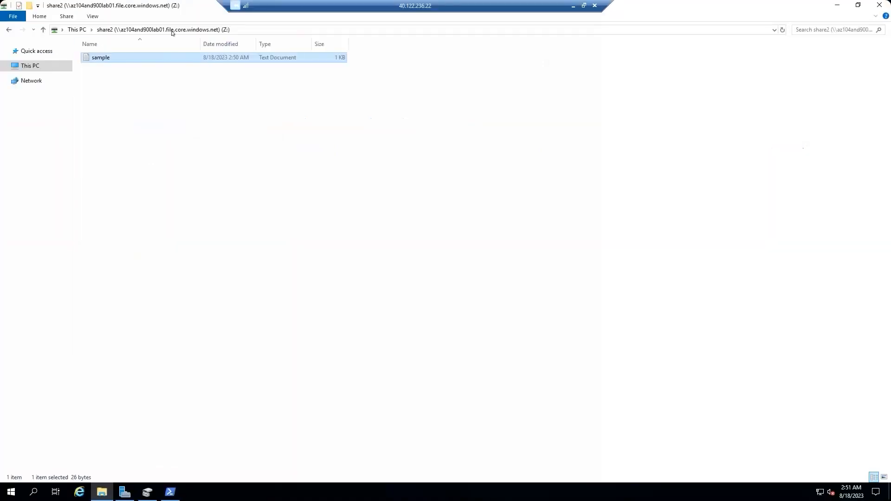
left_click(131, 31)
left_click(119, 58)
right_click(132, 119)
mouse_move(155, 215)
left_click(294, 219)
key("Return")
key("Return")
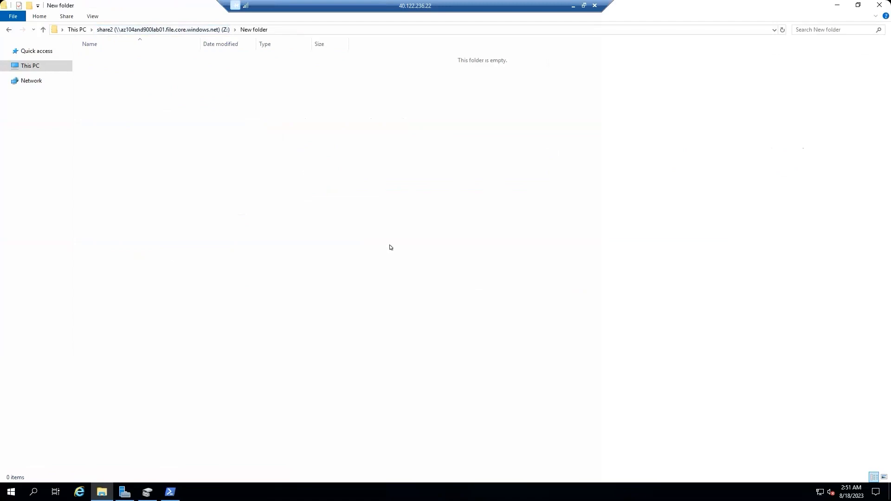
Return to the share2 drive and check the properties of New folder for previous versions.
key("BackSpace")
right_click(129, 59)
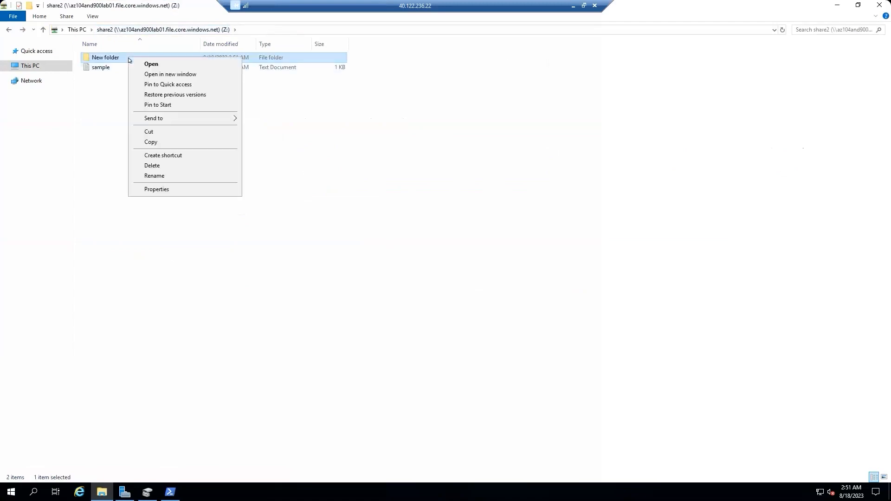
left_click(169, 189)
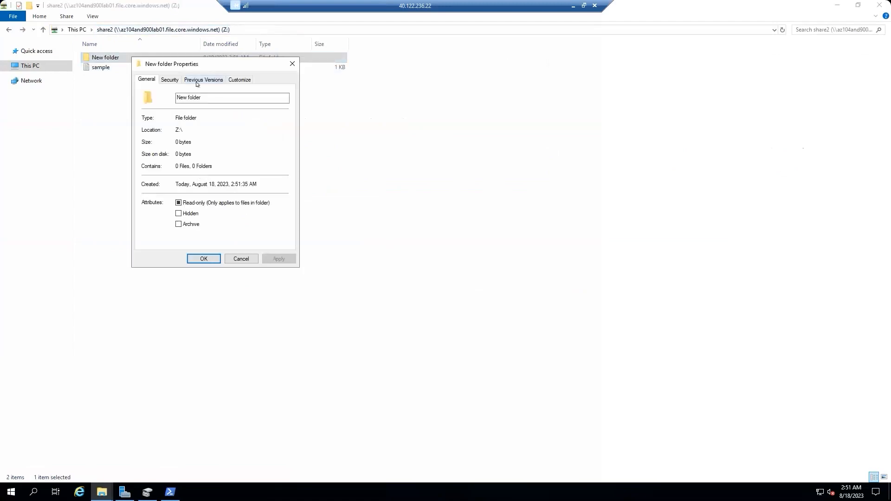
left_click(203, 79)
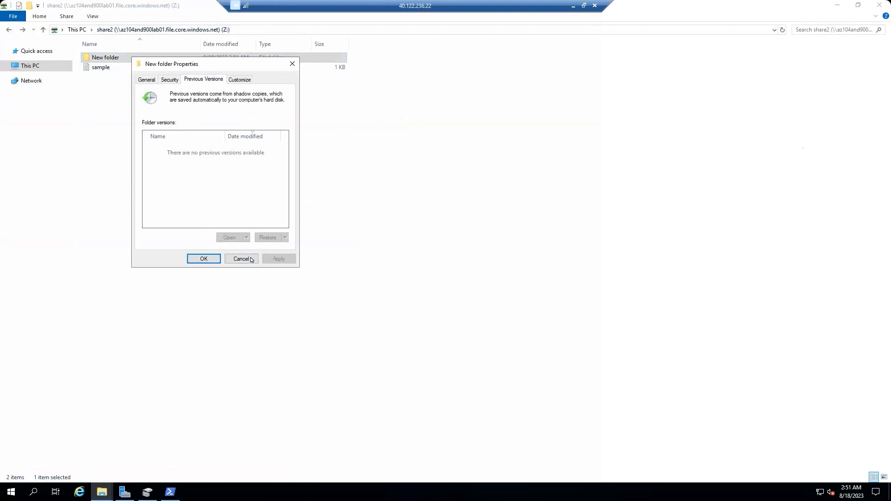
left_click(237, 258)
Check the properties of the sample text file for previous versions, then close them without changes.
left_click(95, 68)
right_click(95, 68)
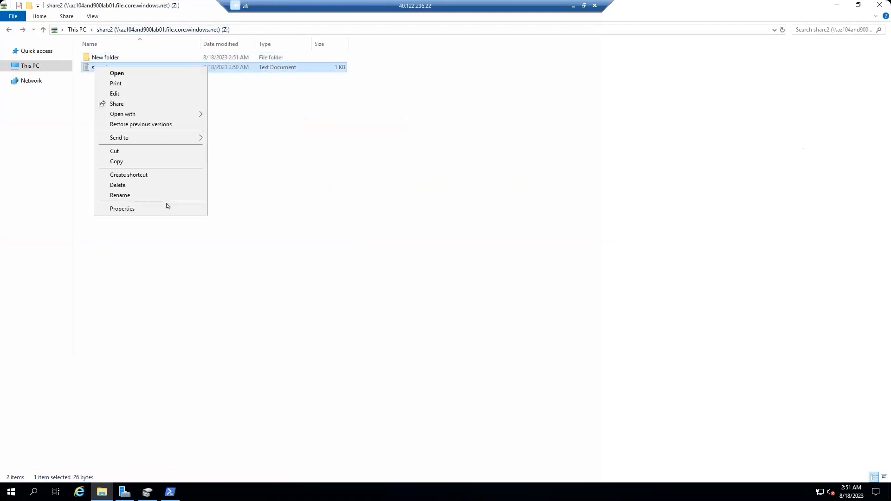
left_click(153, 209)
left_click(189, 89)
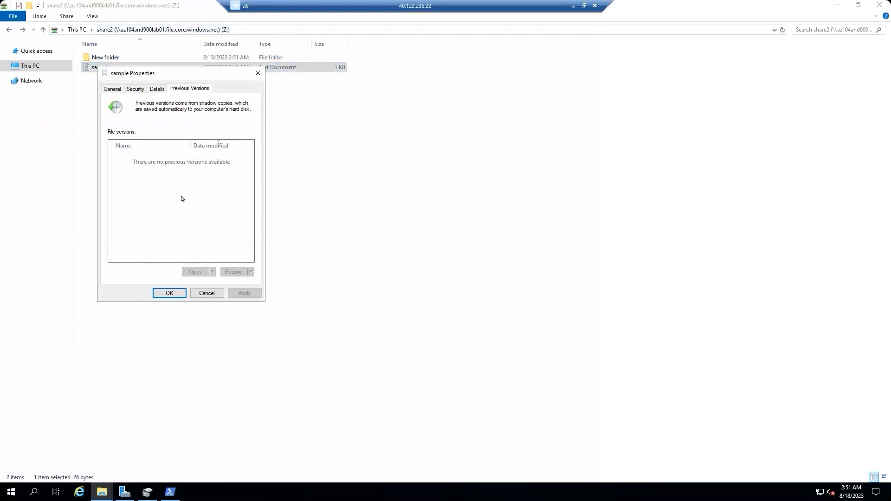
left_click(207, 293)
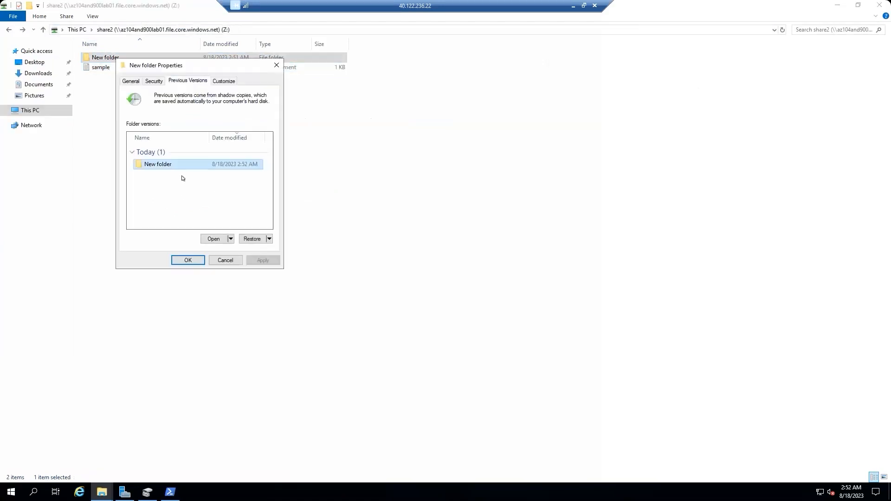
Close the New folder properties and restore the sample text file to its previous version from 8/18/2023 2:50 AM.
left_click(226, 261)
right_click(104, 69)
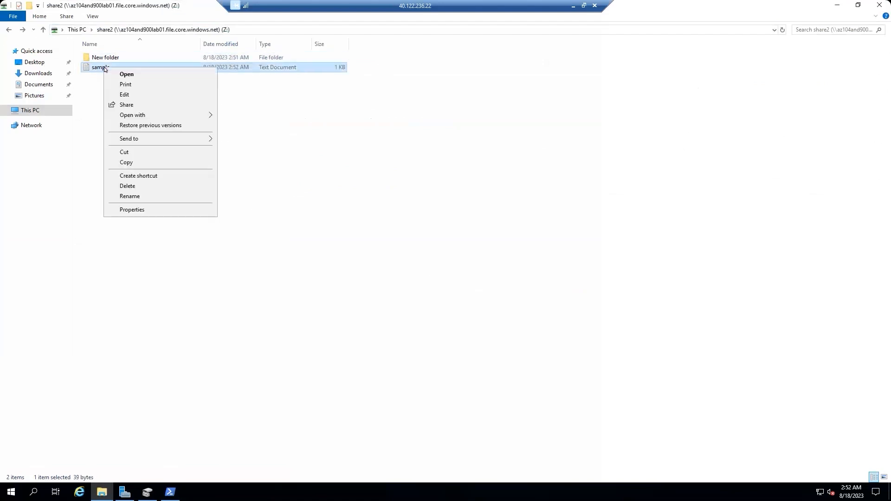
left_click(165, 211)
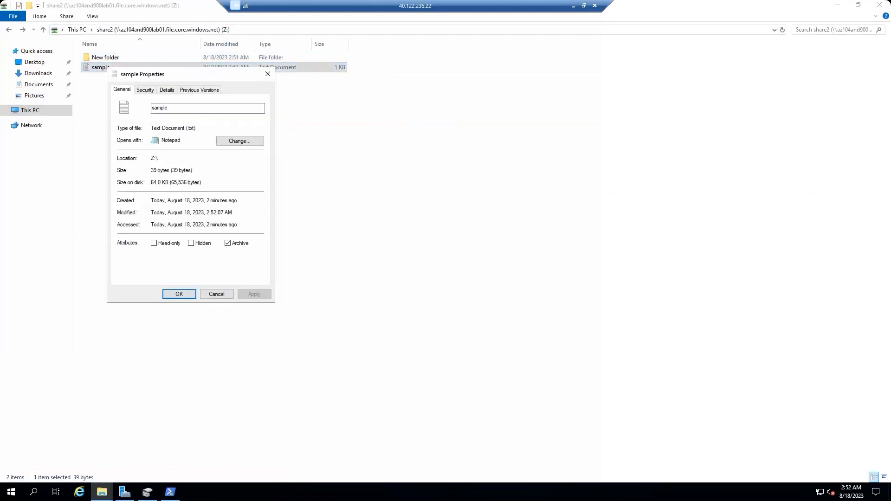
left_click(200, 91)
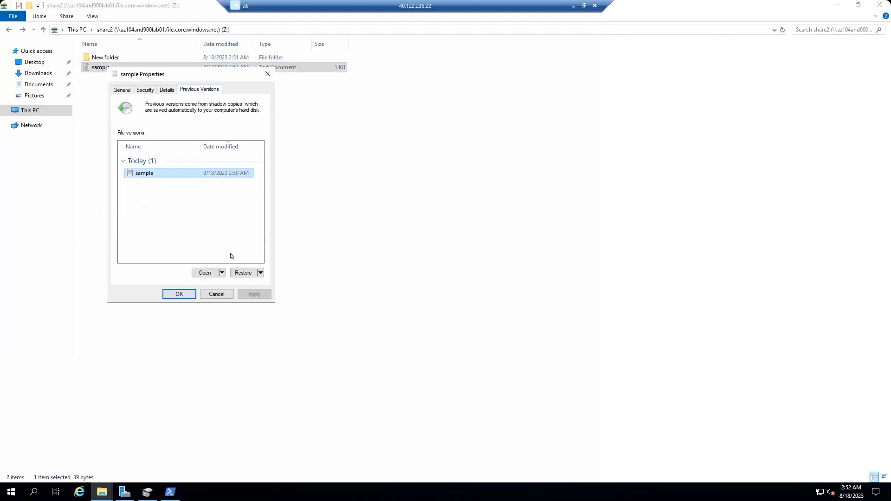
left_click(222, 273)
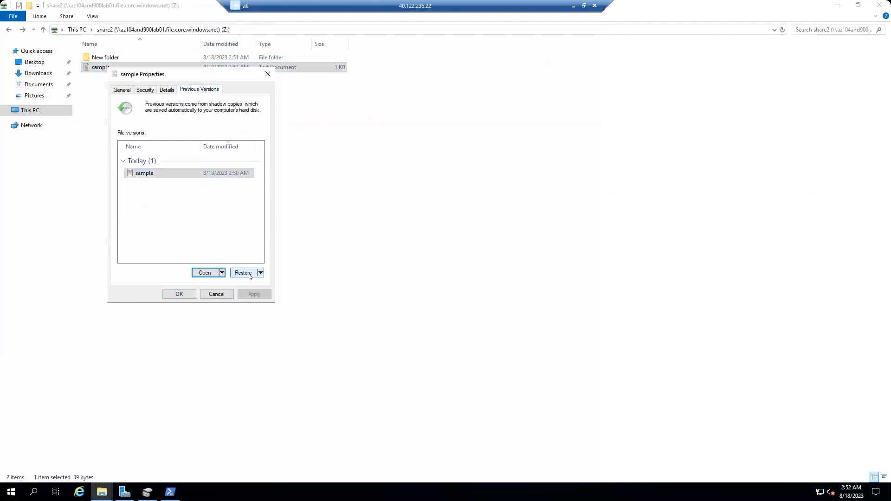
left_click(179, 175)
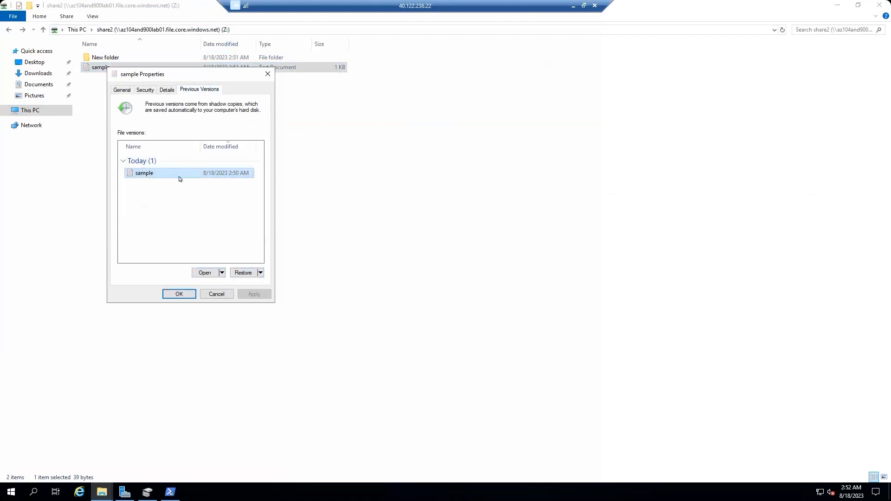
left_click(249, 273)
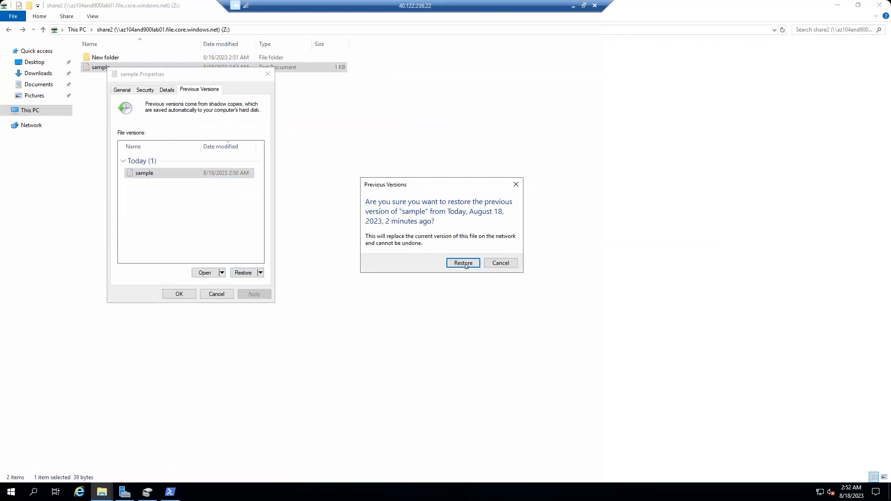
left_click(464, 263)
left_click(514, 244)
left_click(179, 293)
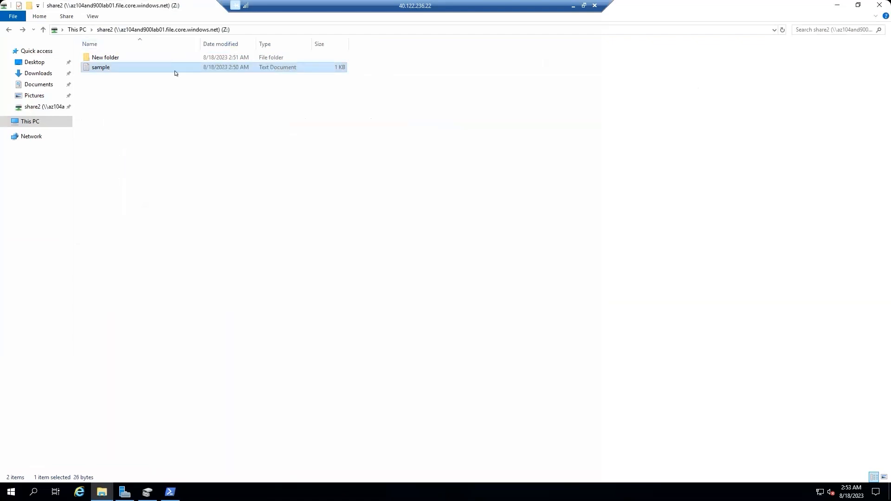
Open the restored sample file in Notepad, check its line of text and close the file.
key("Return")
key("End")
key("shift+Left")
key("shift+Left")
key("shift+Left")
key("shift+Left")
key("shift+Left")
key("shift+Left")
key("shift+Left")
key("shift+Left")
key("shift+Left")
key("shift+Left")
key("shift+Left")
key("shift+Left")
key("shift+Left")
key("shift+Left")
key("shift+Left")
key("shift+Left")
key("shift+Left")
key("shift+Left")
key("shift+Left")
key("shift+Left")
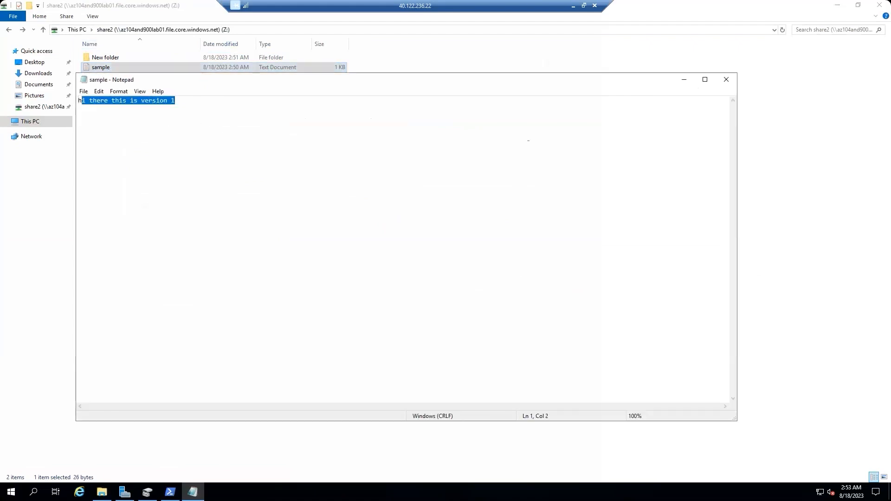
left_click(726, 79)
Go back to This PC, switch to the Azure portal and view the overview and file listing of share2.
left_click(76, 29)
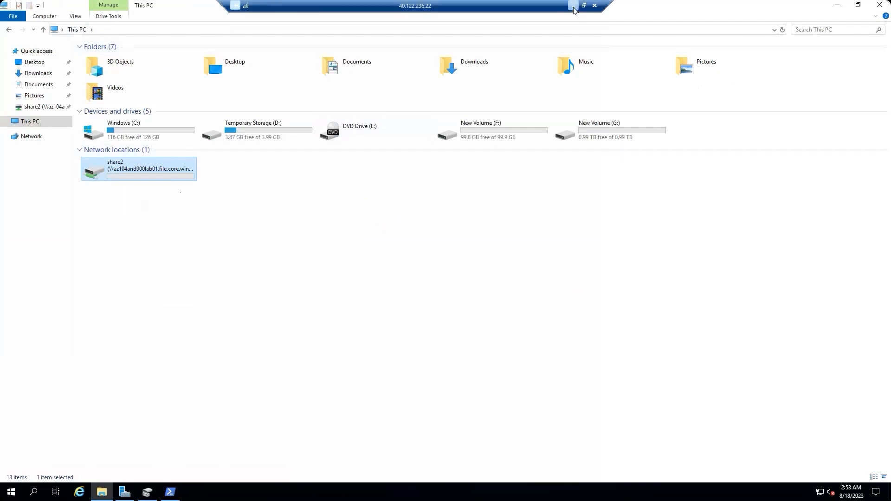
left_click(573, 6)
left_click(170, 147)
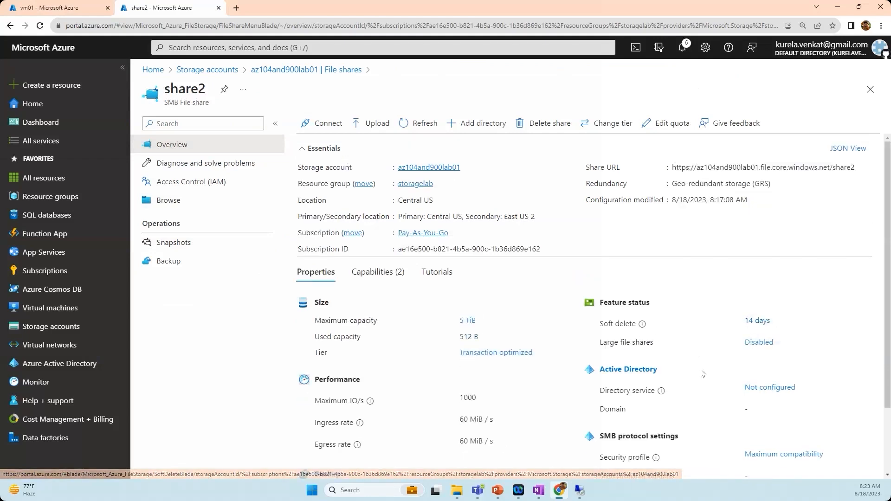
scroll(772, 321, "down", 2)
scroll(586, 308, "up", 2)
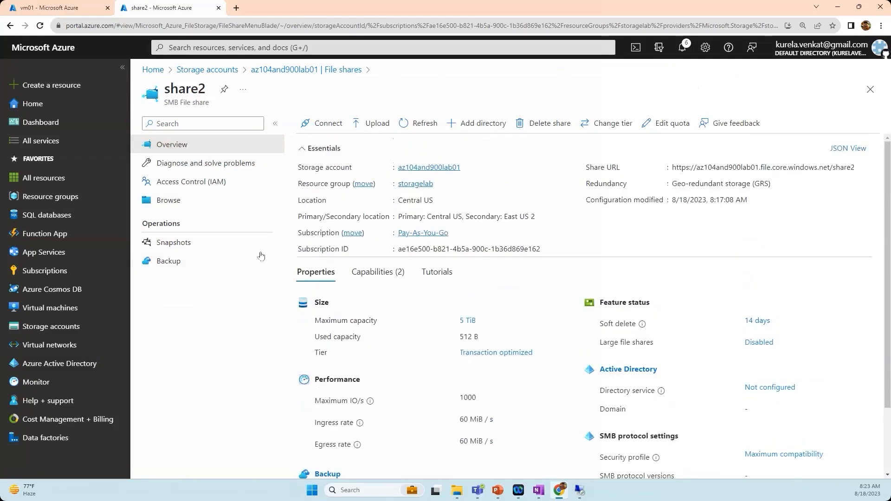
left_click(171, 201)
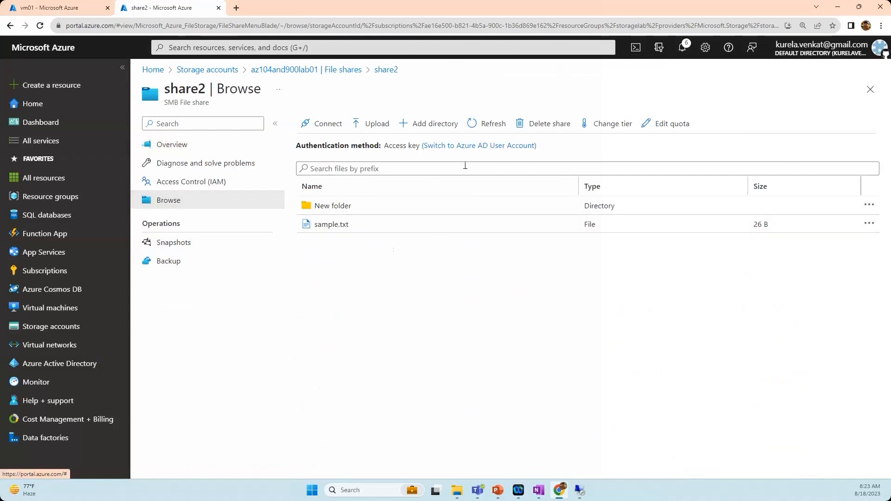
Review the snapshot and backup details in the share2 overview and open the share's Backup page.
left_click(170, 144)
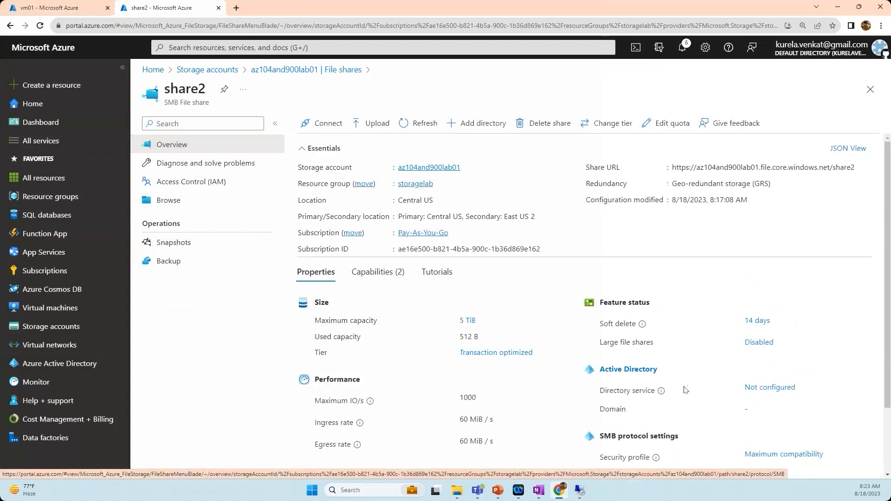
scroll(685, 389, "down", 2)
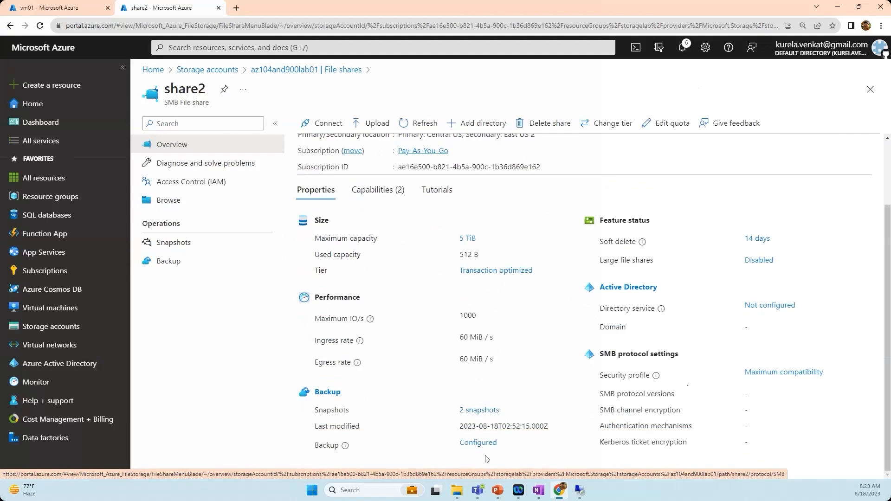
left_click(184, 264)
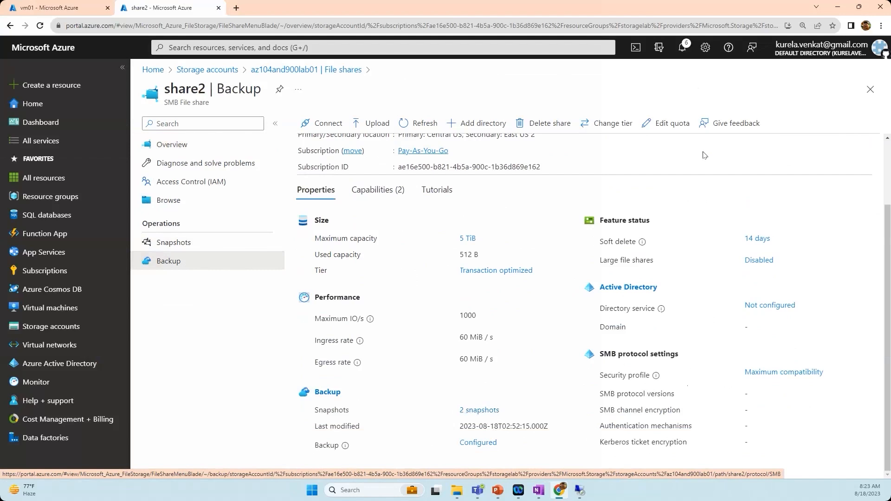